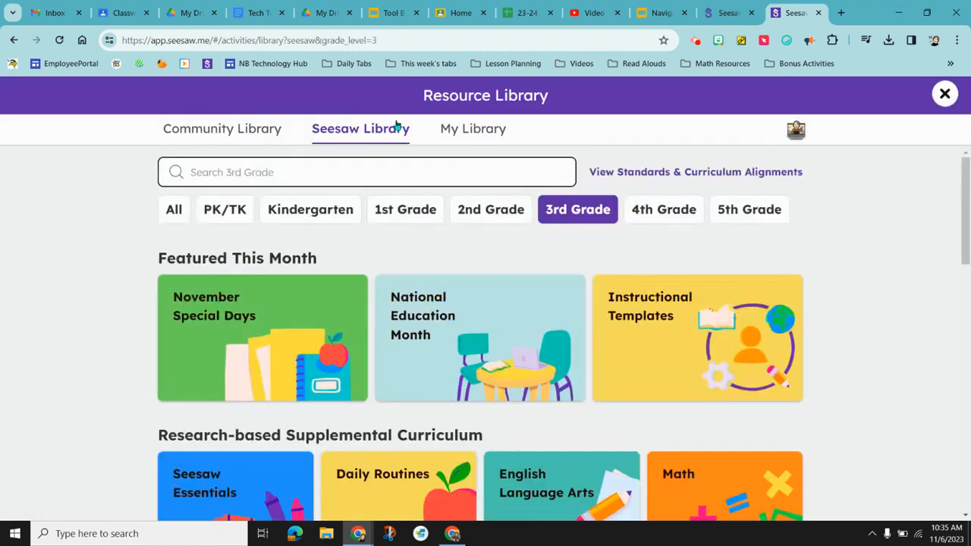
Start a new activity in My Library and name it "Practice Activity"
left_click(483, 138)
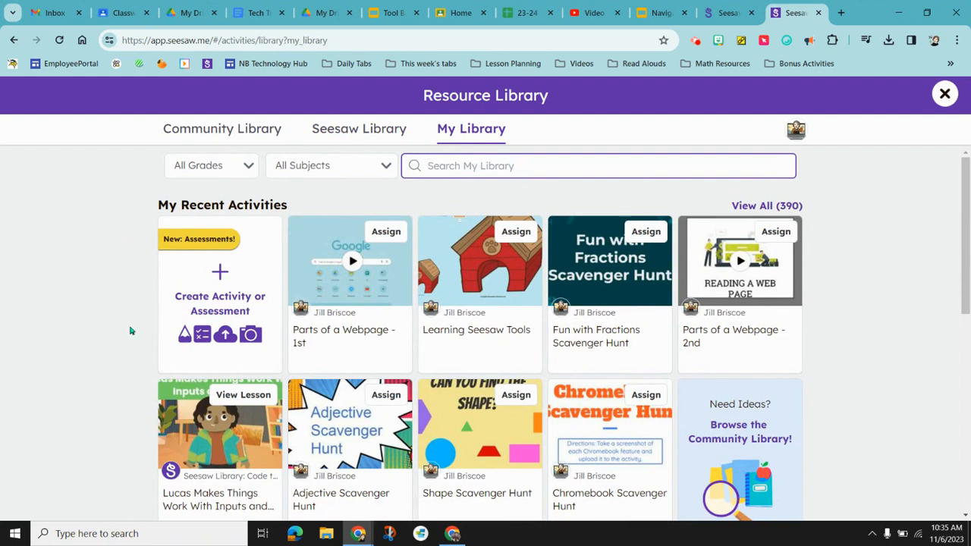
left_click(220, 276)
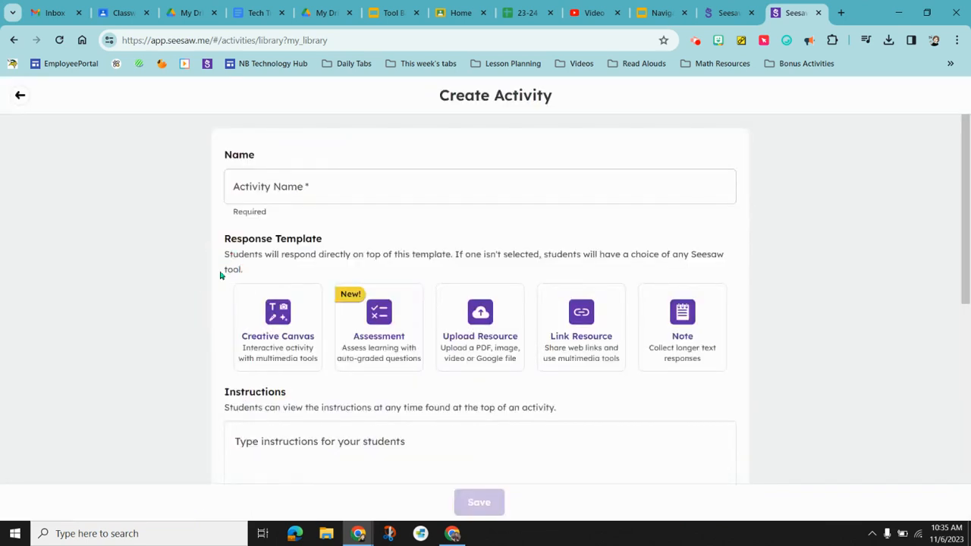
left_click(302, 189)
type("Pr")
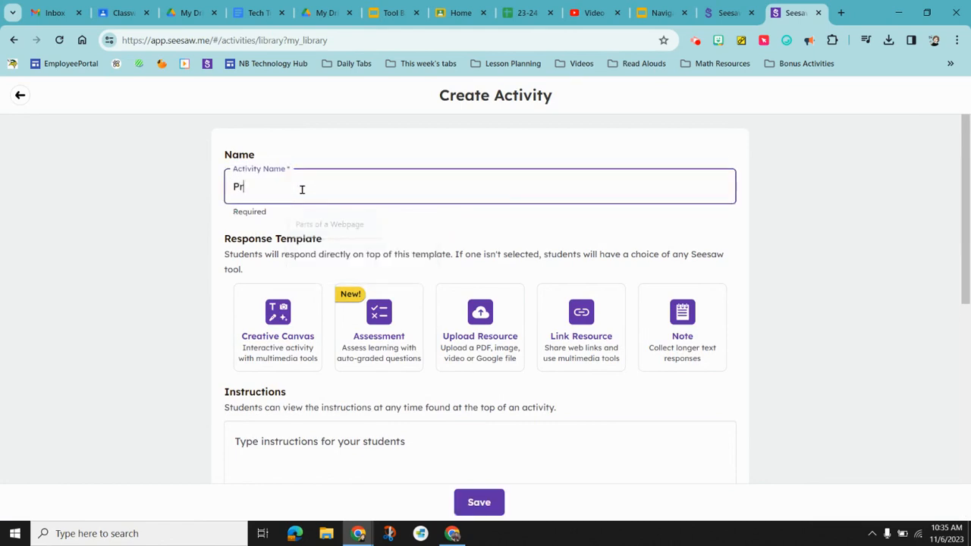
type("actice Ac")
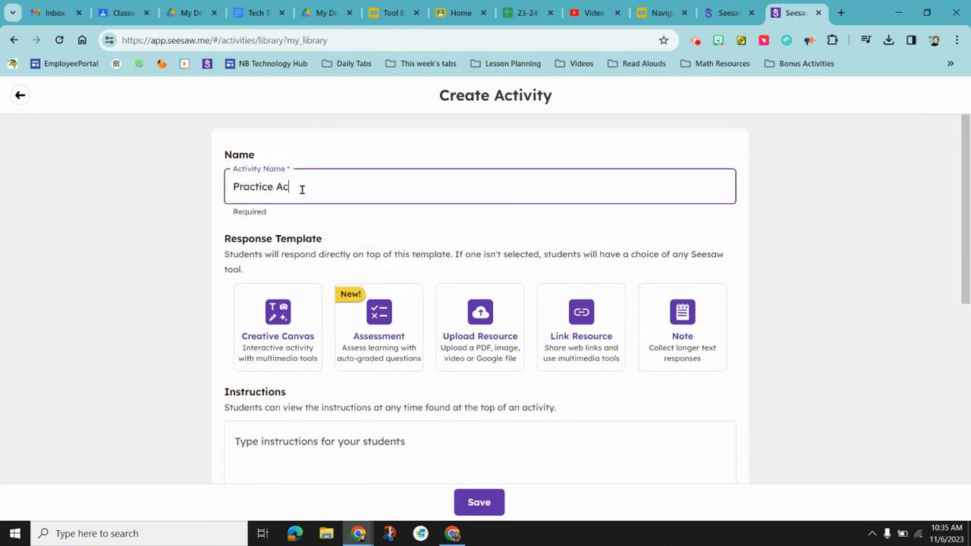
type("tivity")
scroll(669, 238, "down", 1)
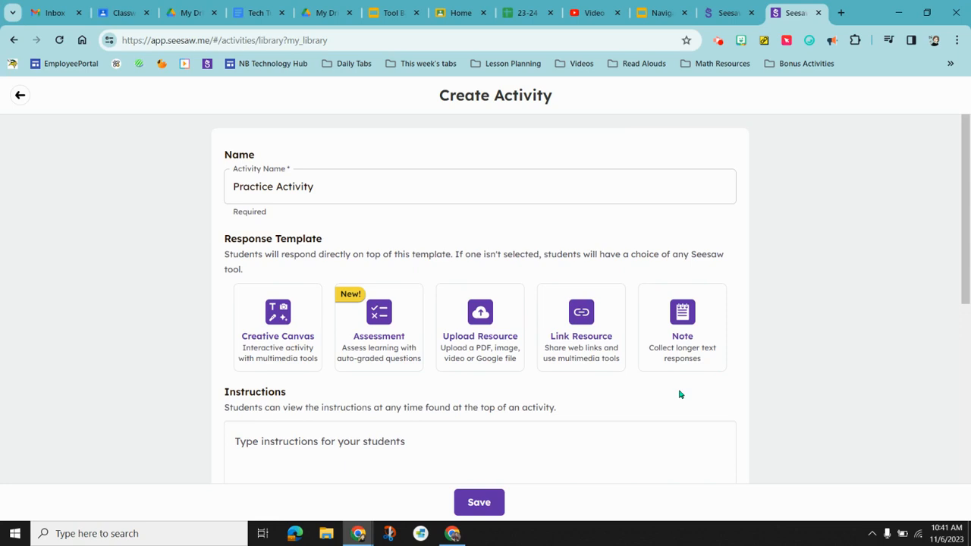
Choose Creative Canvas as the response template and set the page background to handwriting lines with a dashed midline
left_click(300, 320)
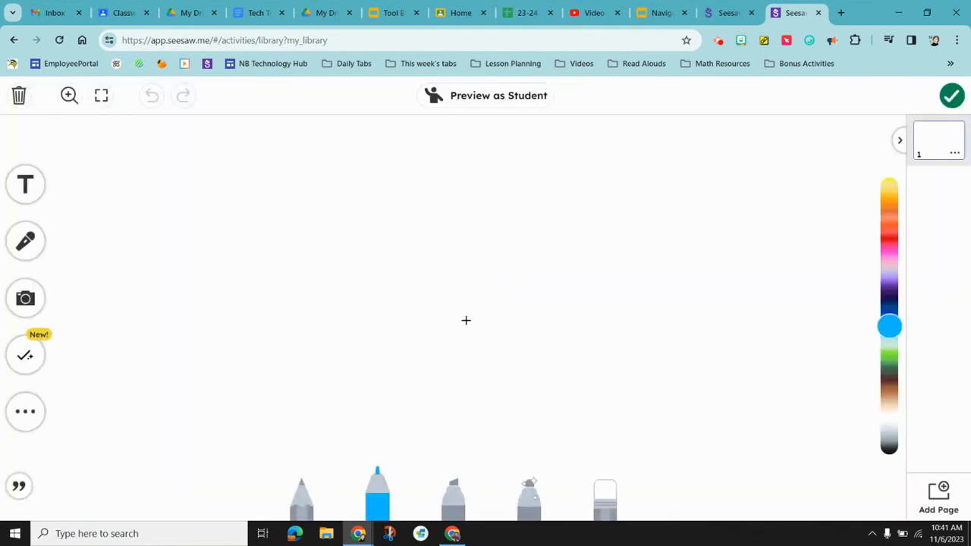
left_click(25, 414)
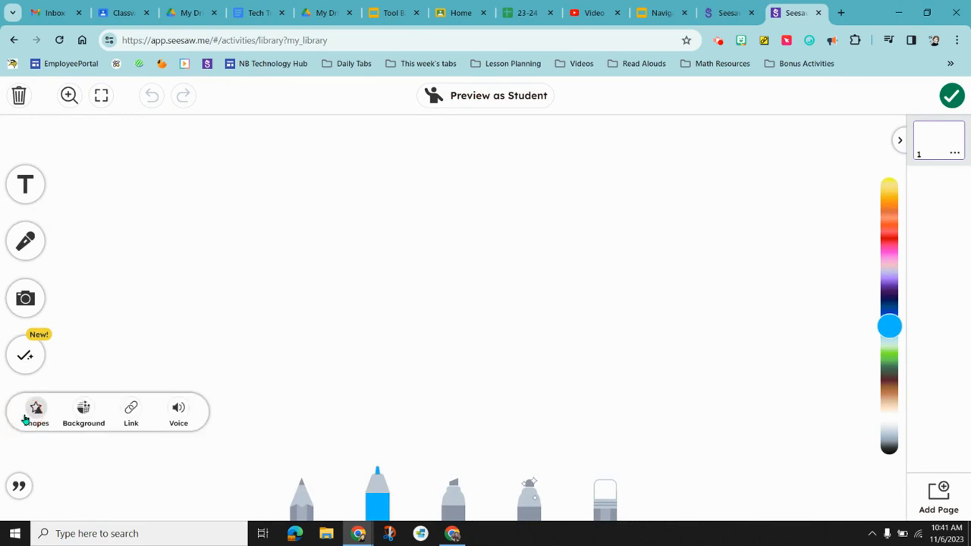
left_click(80, 413)
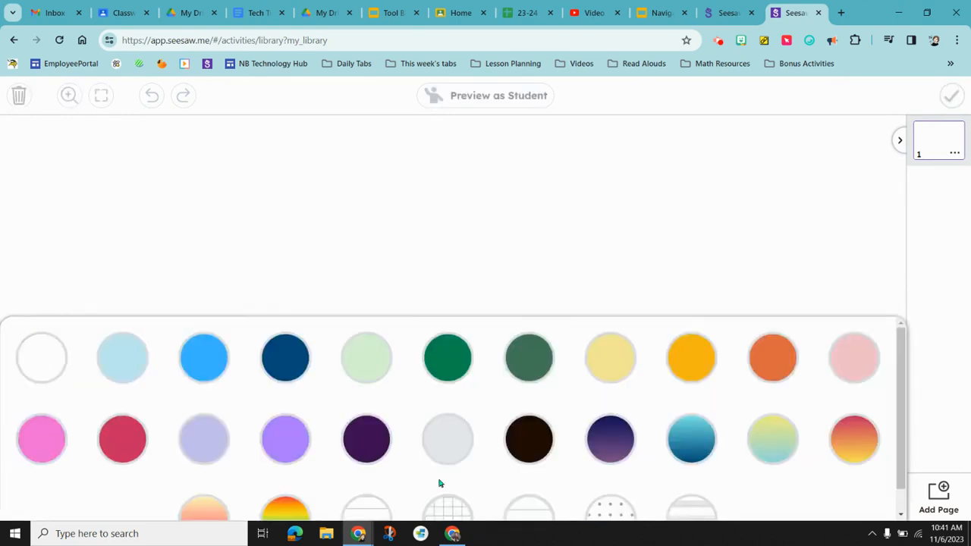
scroll(751, 469, "down", 1)
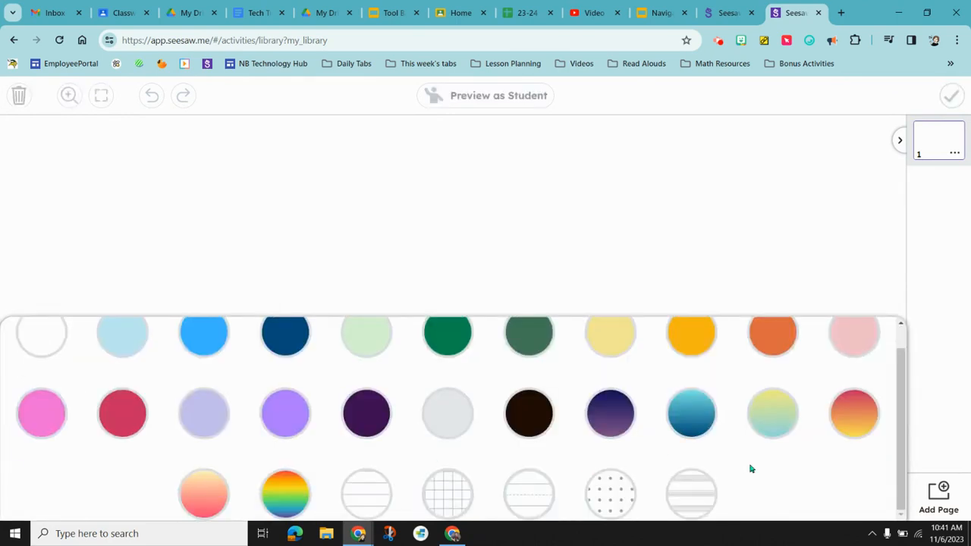
left_click(530, 491)
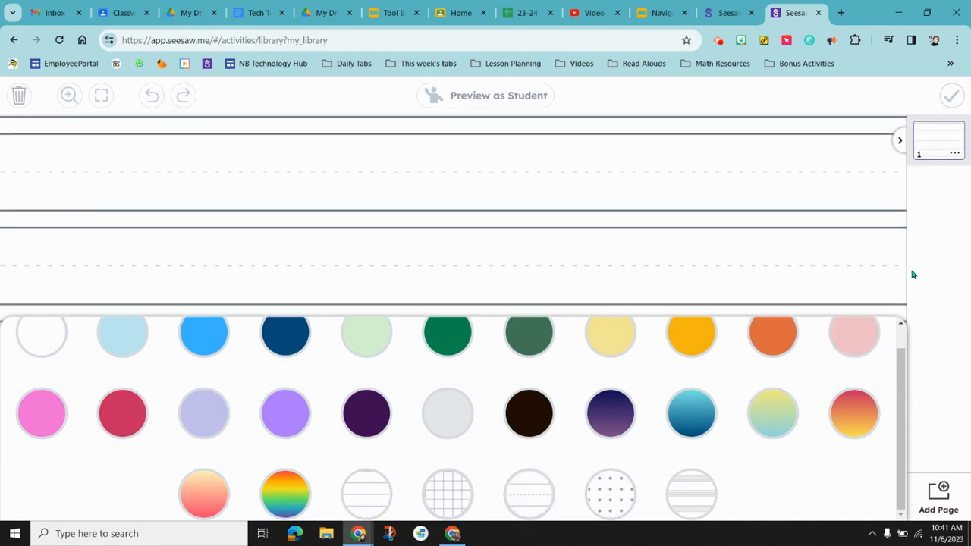
left_click(914, 275)
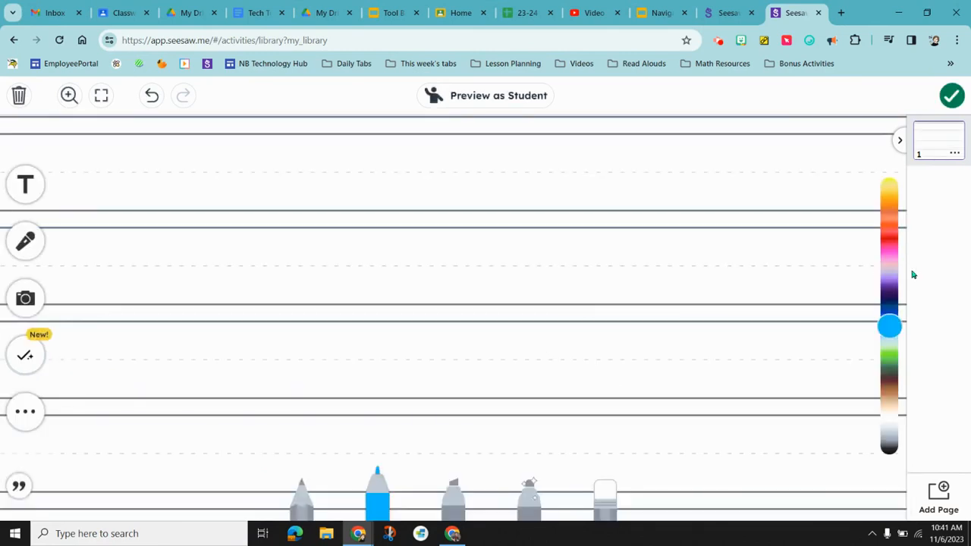
Add the text label "Write your name with the pen tool", widen it to two lines and place it at the top of the page
left_click(30, 190)
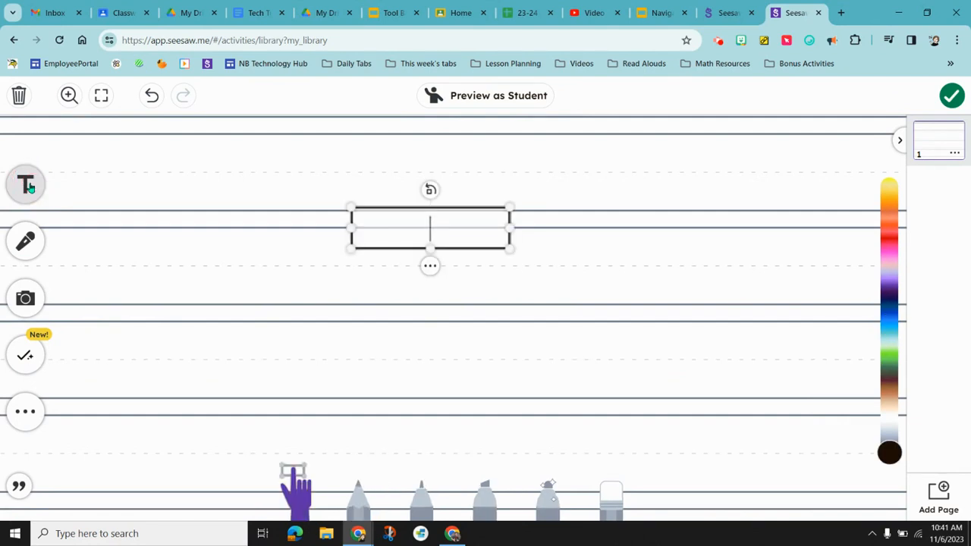
type("Wr")
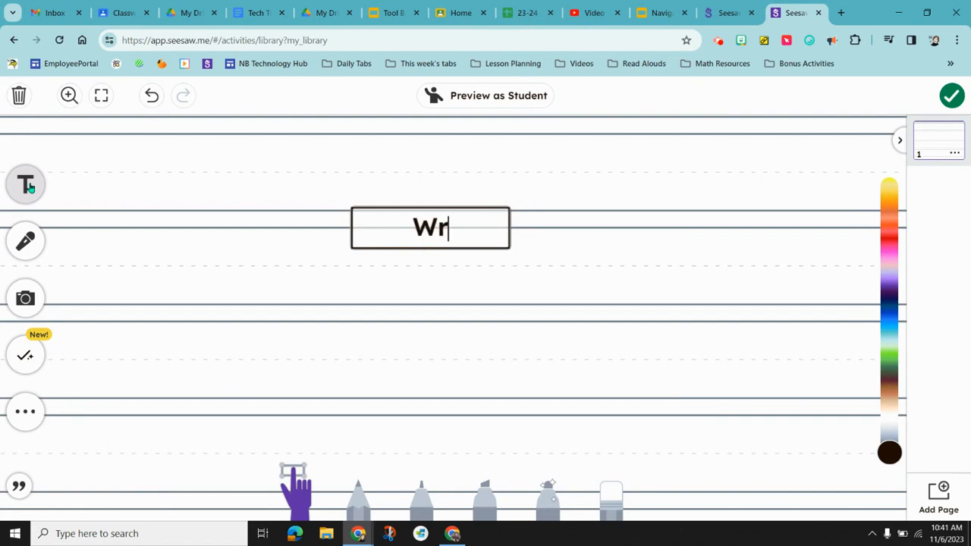
type("ite your name")
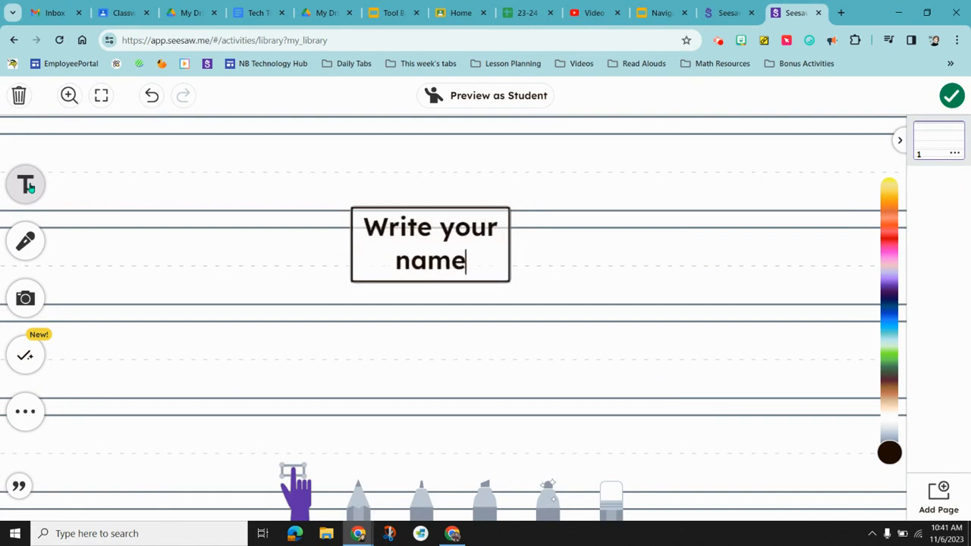
type(" wi")
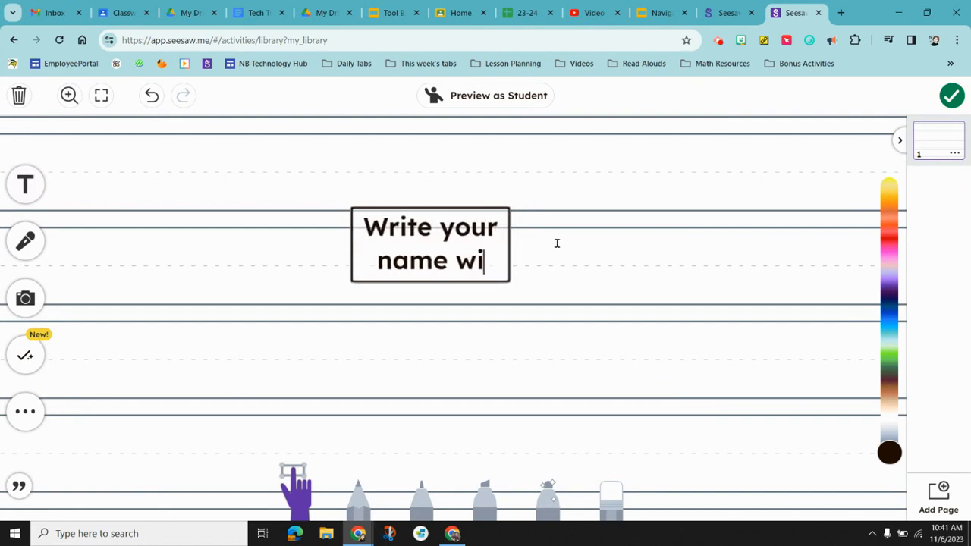
type("th the pen tool")
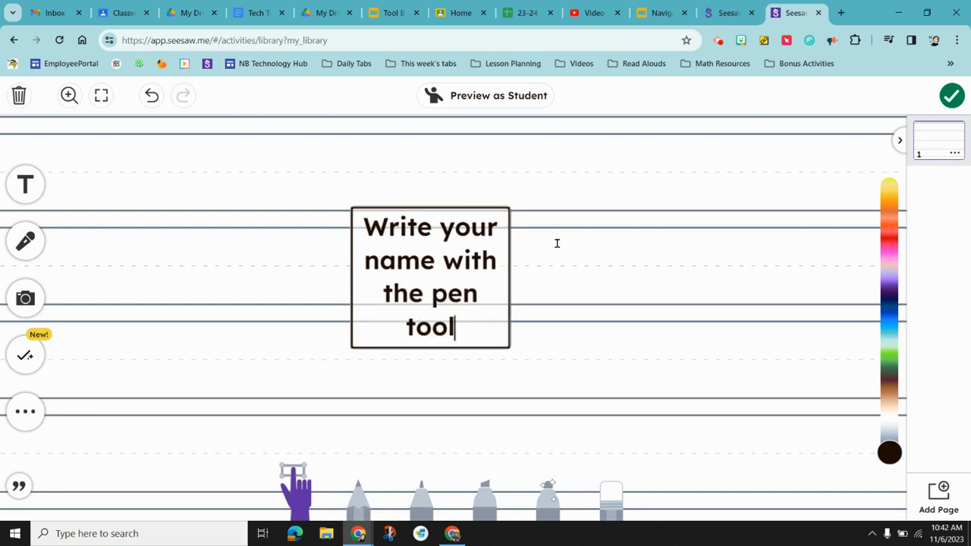
left_click(573, 273)
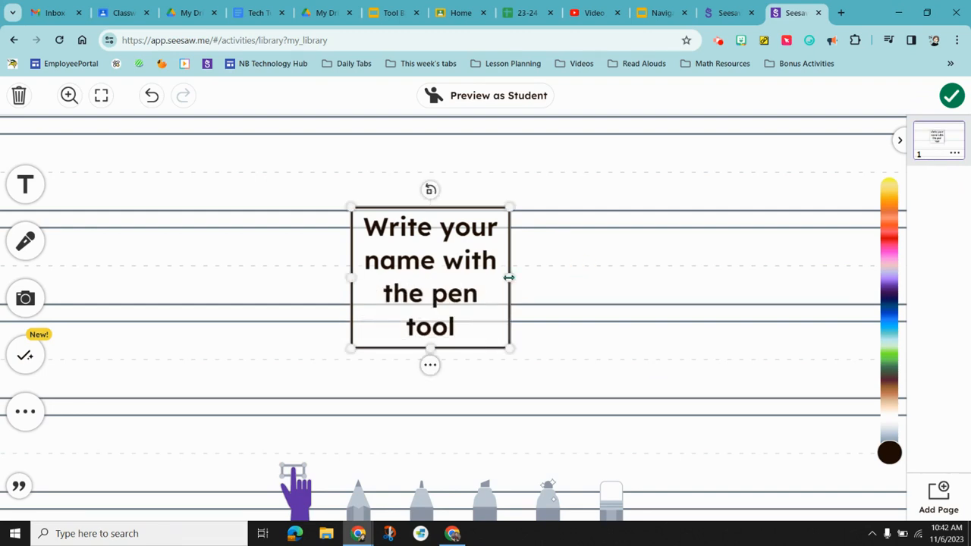
left_click_drag(510, 277, 597, 277)
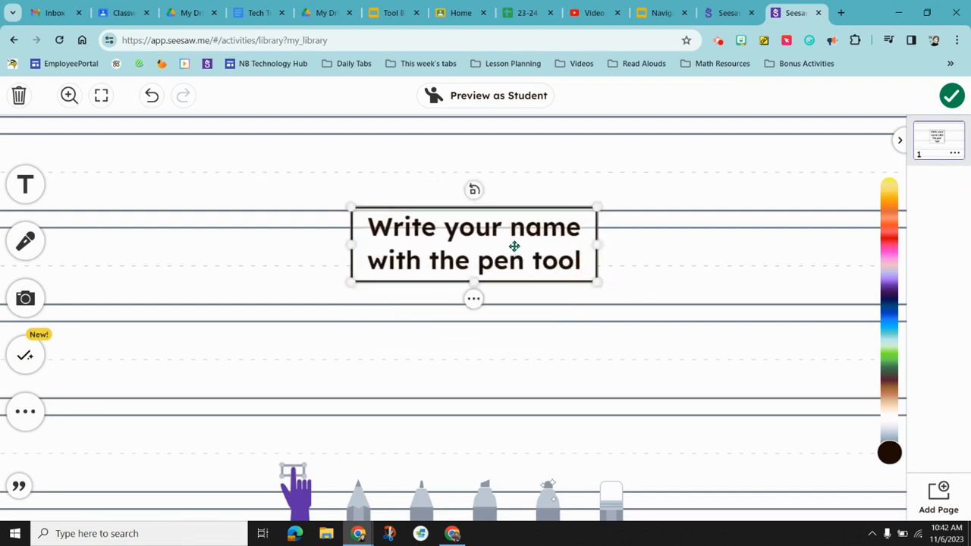
left_click_drag(511, 243, 493, 174)
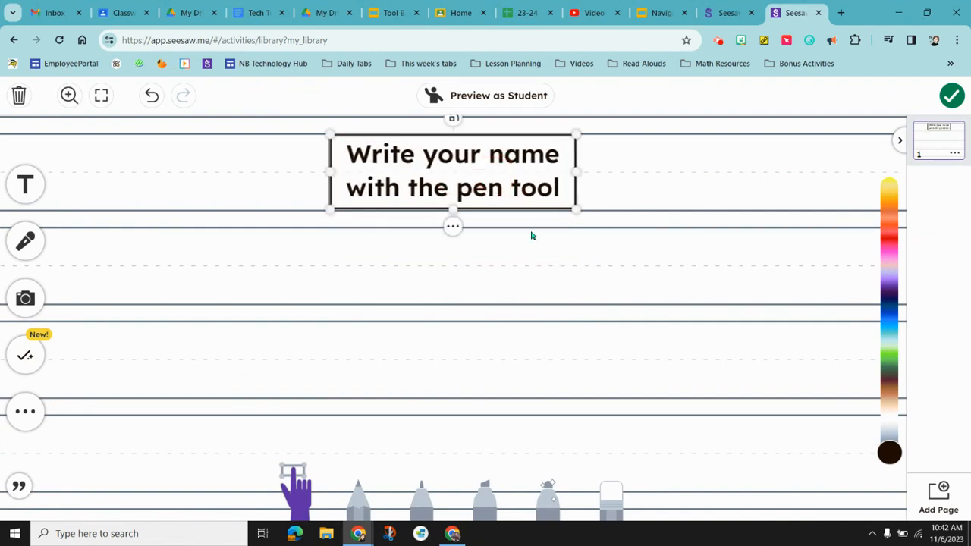
Lock only the size of the text label and shift the label slightly to the left
left_click(453, 226)
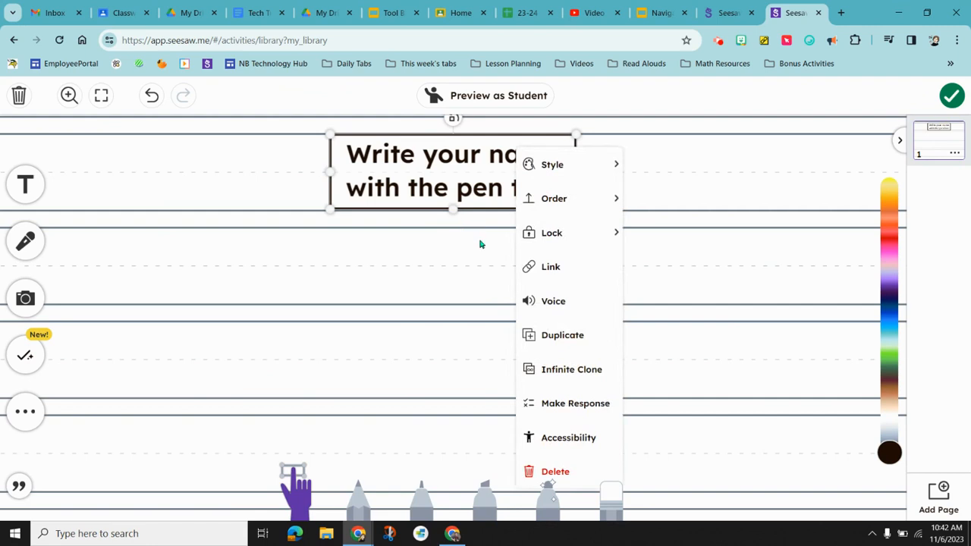
mouse_move(556, 237)
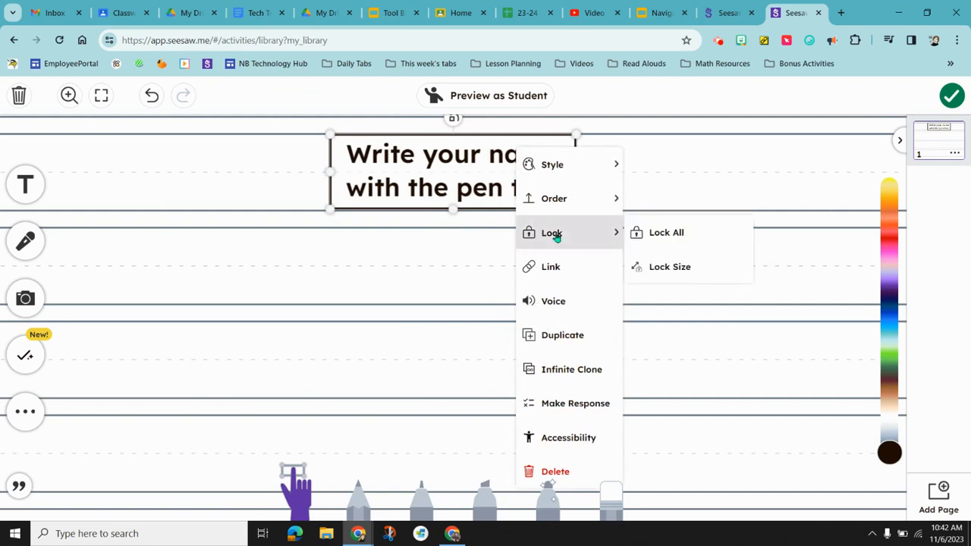
left_click(654, 275)
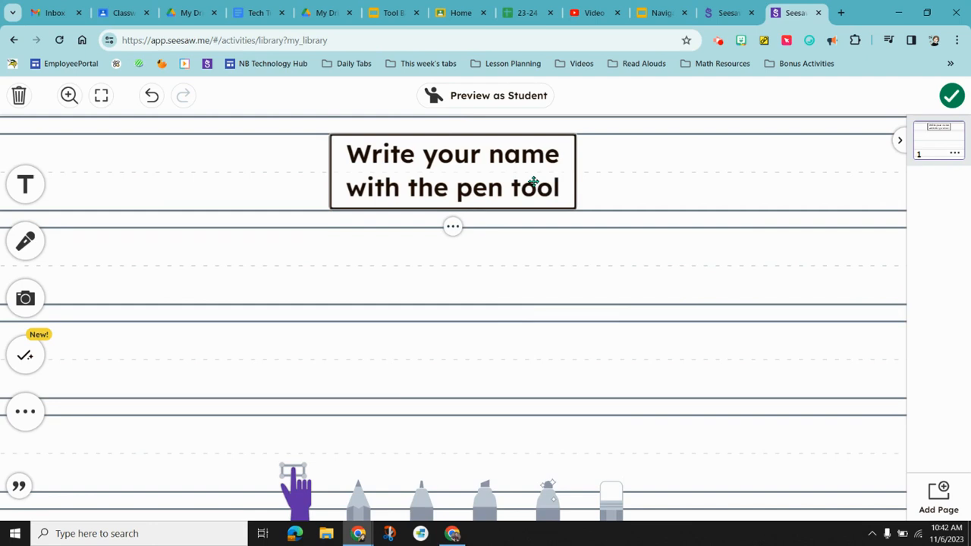
left_click_drag(533, 181, 514, 187)
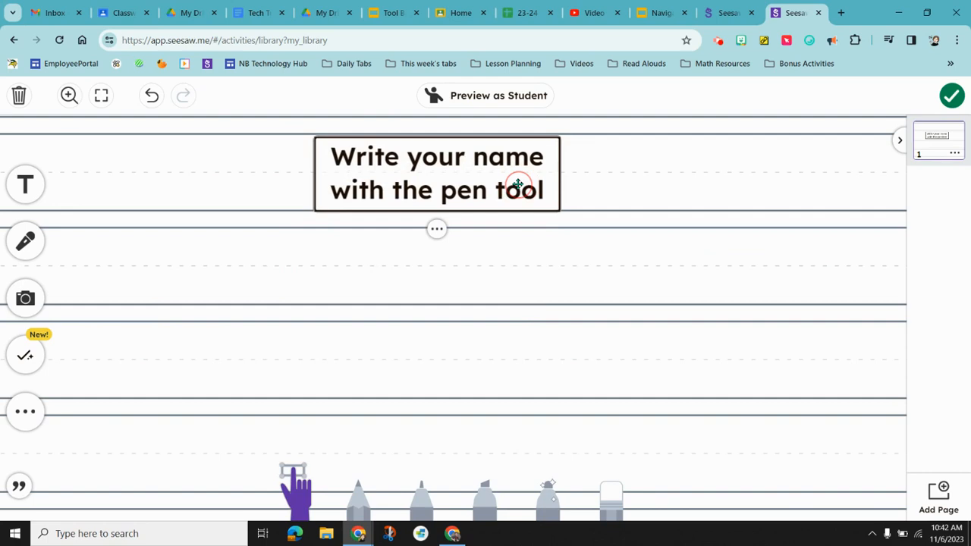
Remove the size lock from the text label and apply Lock All to it instead
left_click(438, 229)
left_click(557, 233)
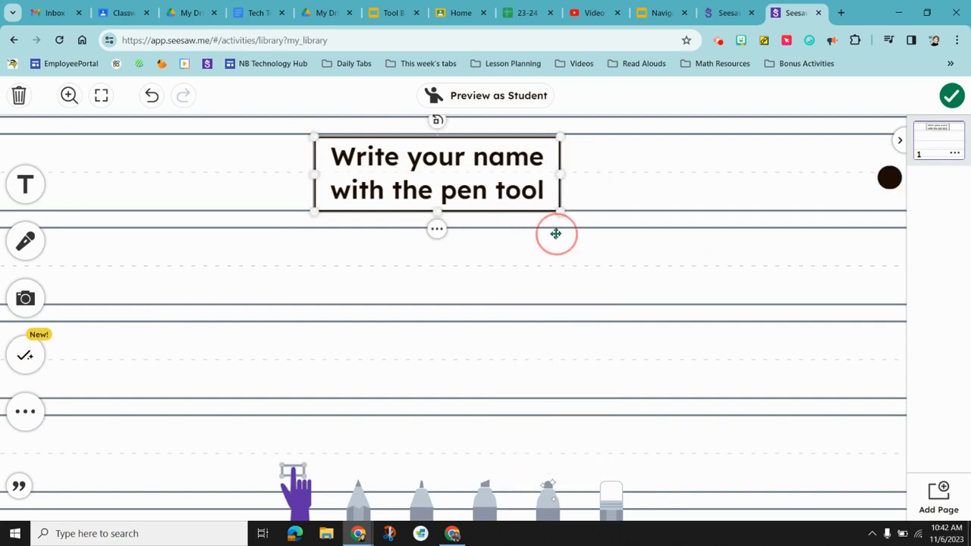
left_click(437, 229)
mouse_move(521, 245)
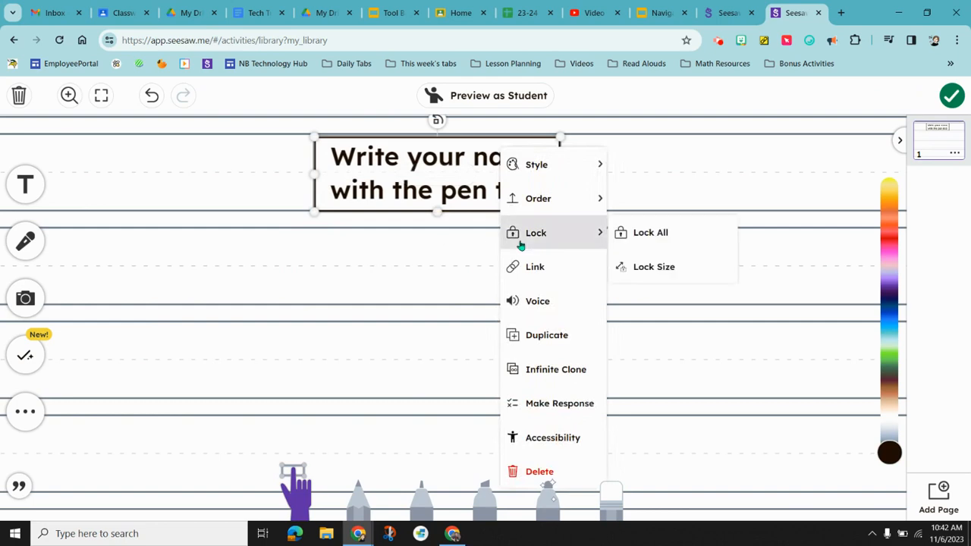
left_click(626, 236)
left_click(421, 443)
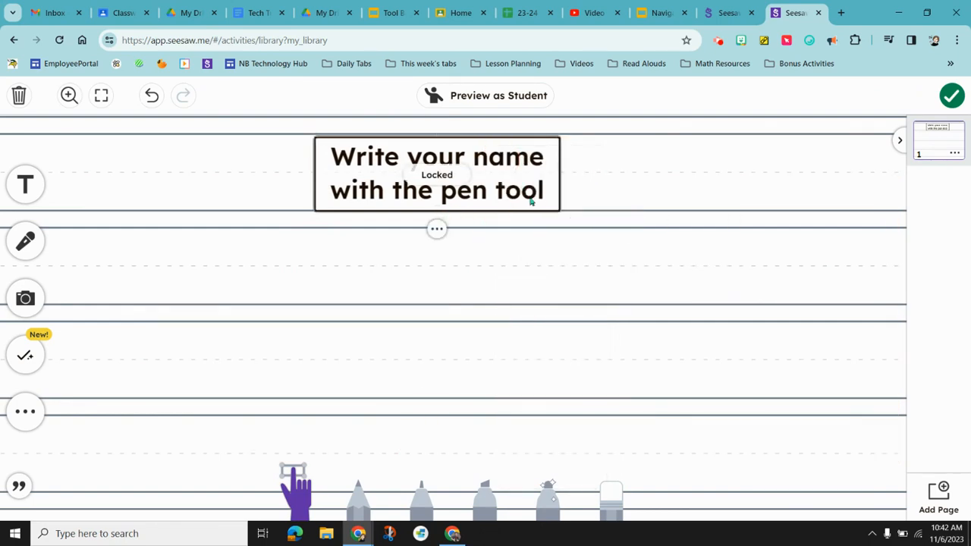
left_click(457, 342)
left_click(481, 222)
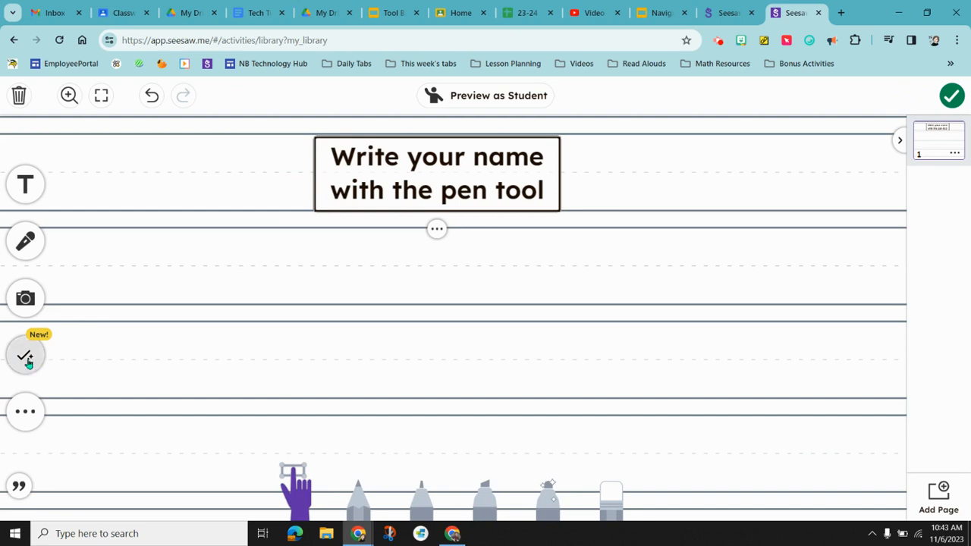
Start a new question and review its question and response types, keeping Multiple Choice with Drag & Drop
left_click(26, 359)
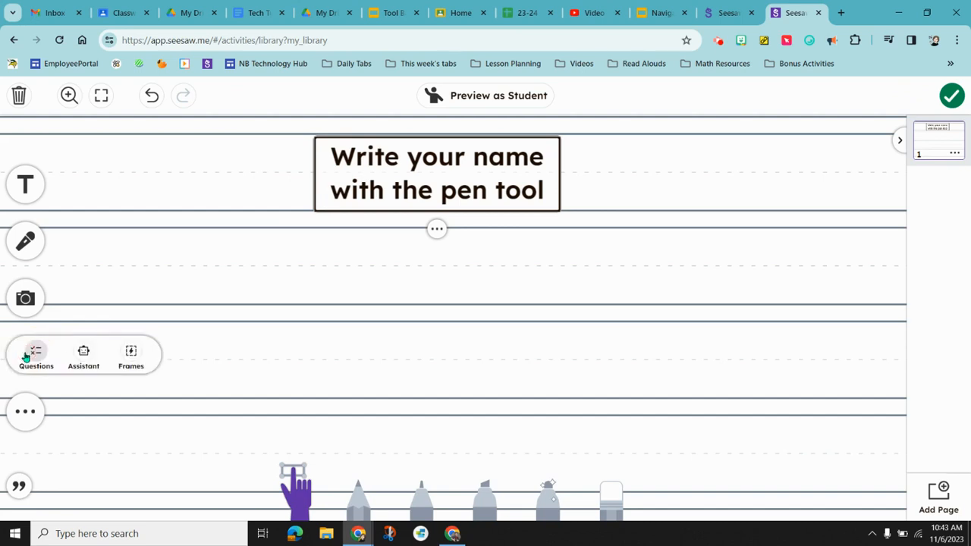
left_click(35, 356)
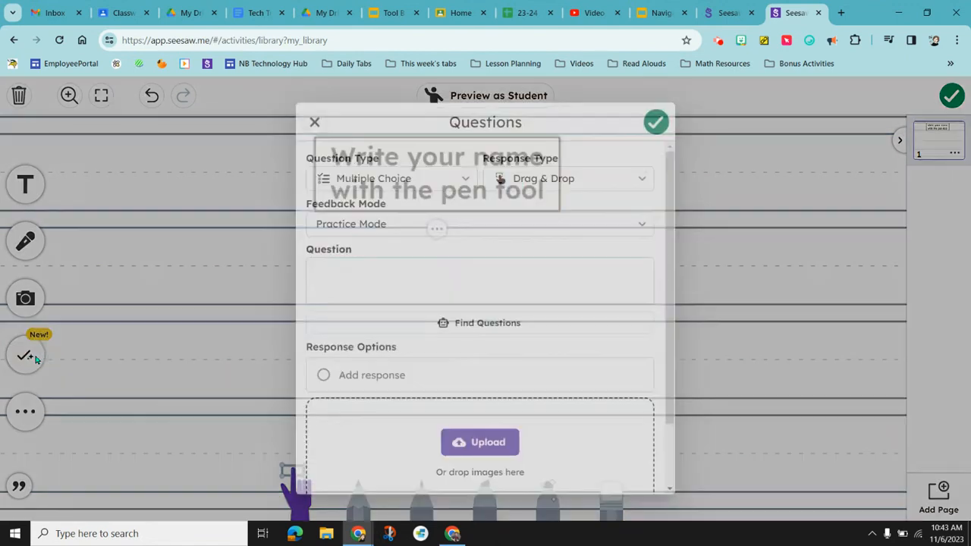
left_click(466, 180)
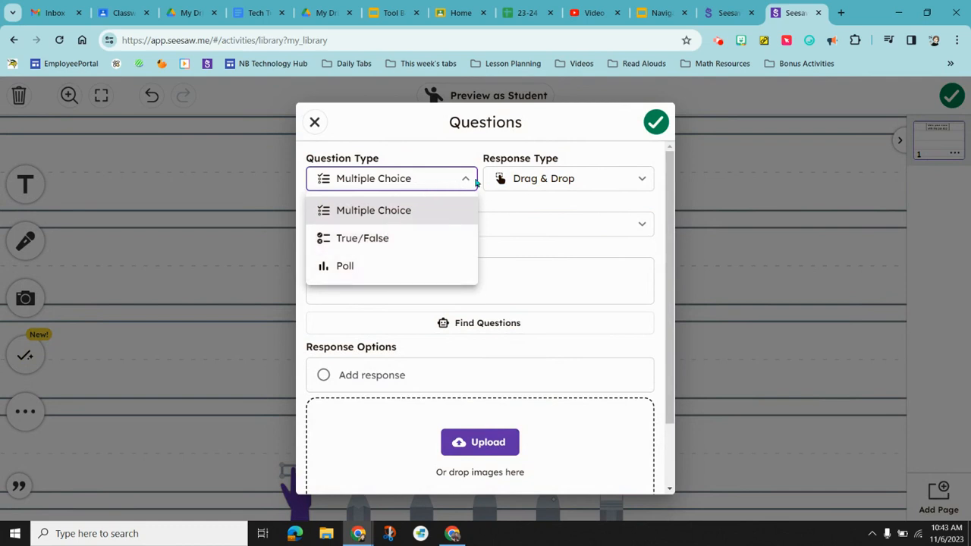
left_click(602, 186)
left_click(600, 185)
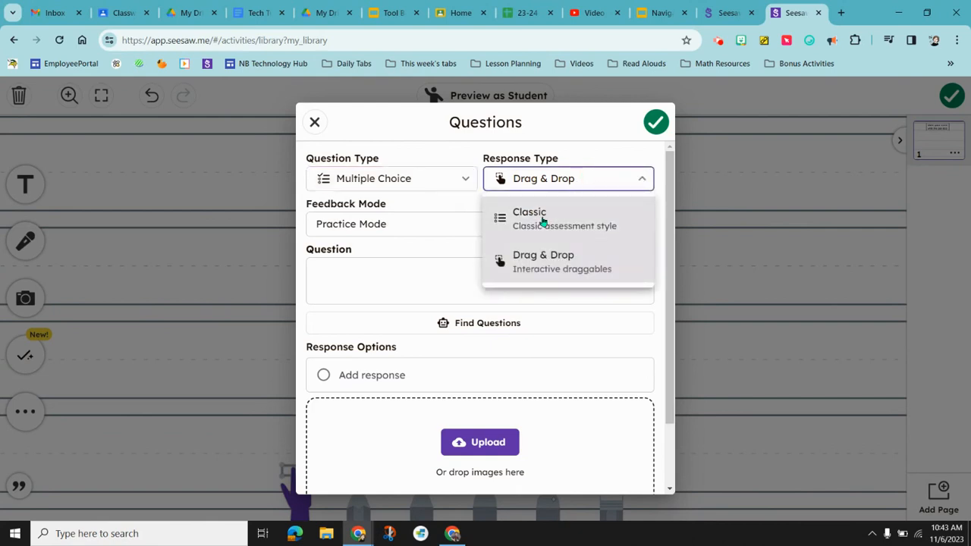
left_click(574, 272)
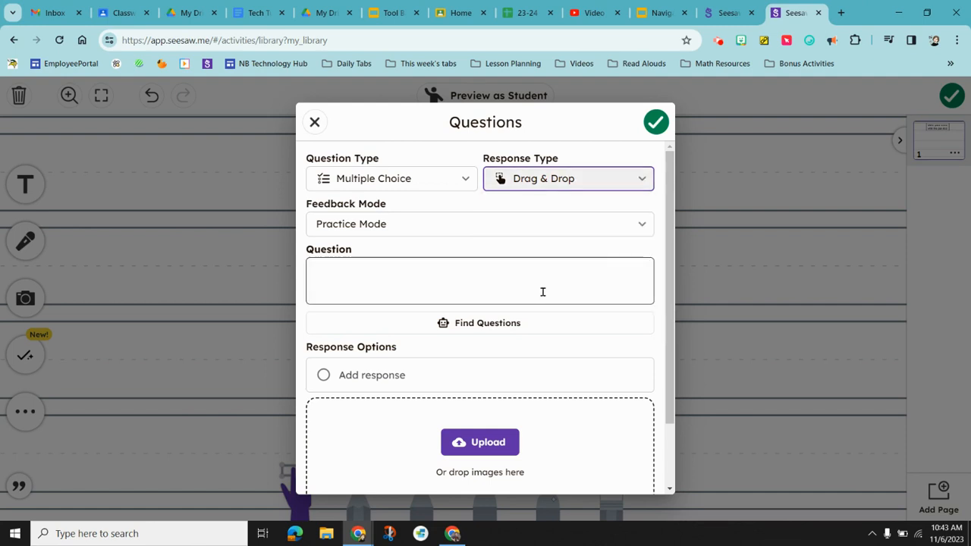
Look at the Find Questions topic search, and return to the question form to view its response options
left_click(499, 327)
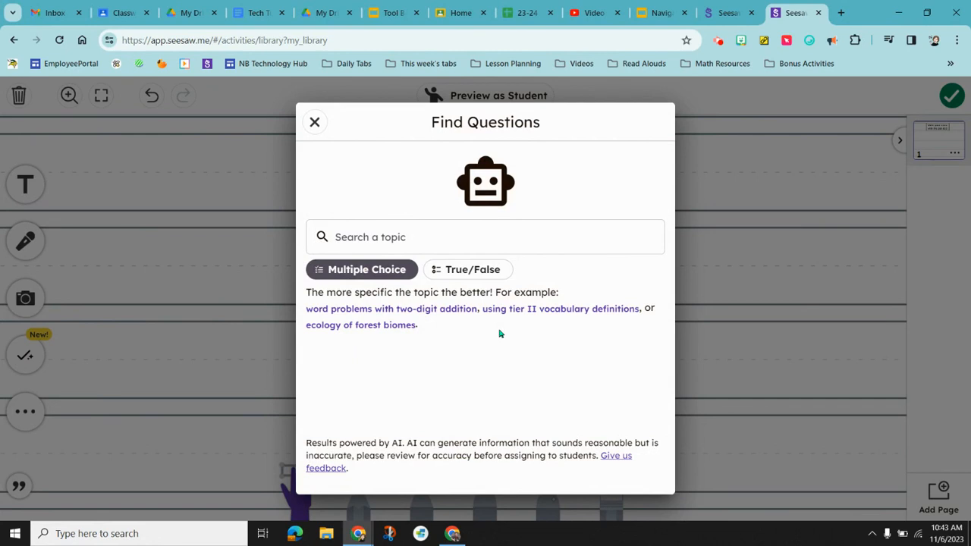
left_click(314, 124)
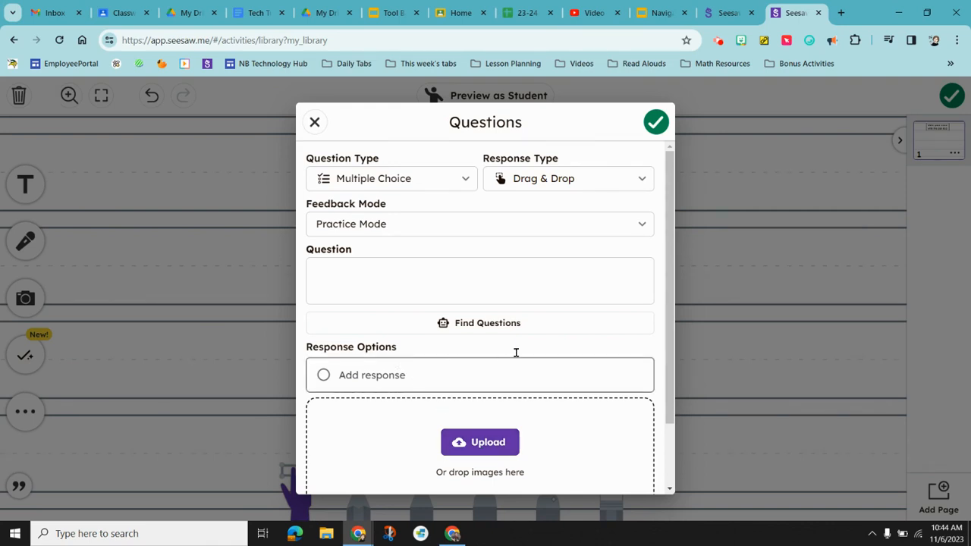
left_click_drag(672, 281, 667, 407)
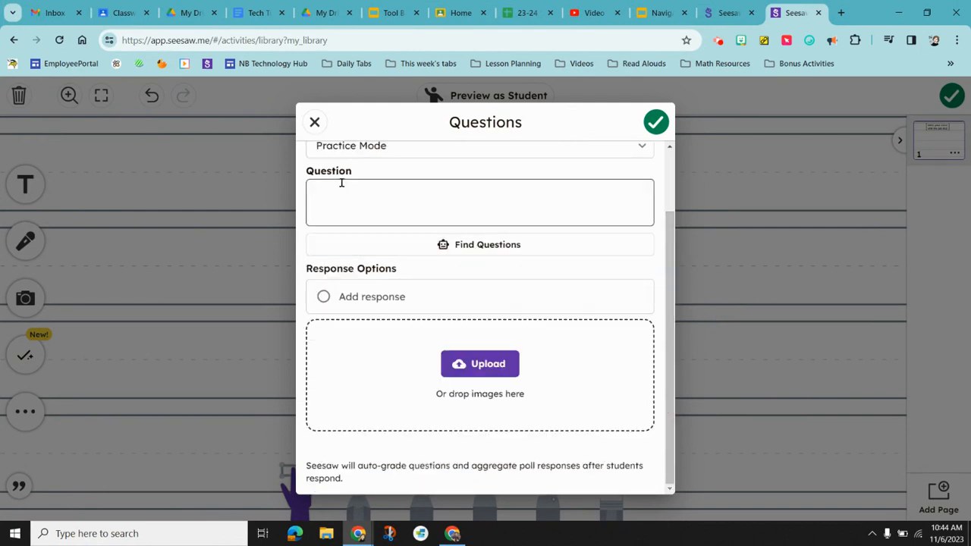
Discard the unfinished question, then add a Record frame and place it enlarged to the right of the text label
left_click(314, 122)
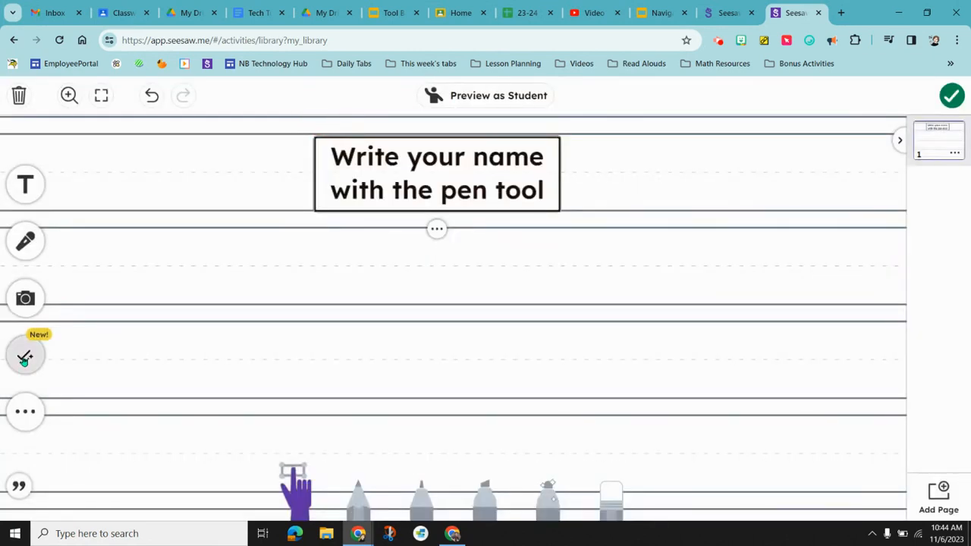
left_click(23, 355)
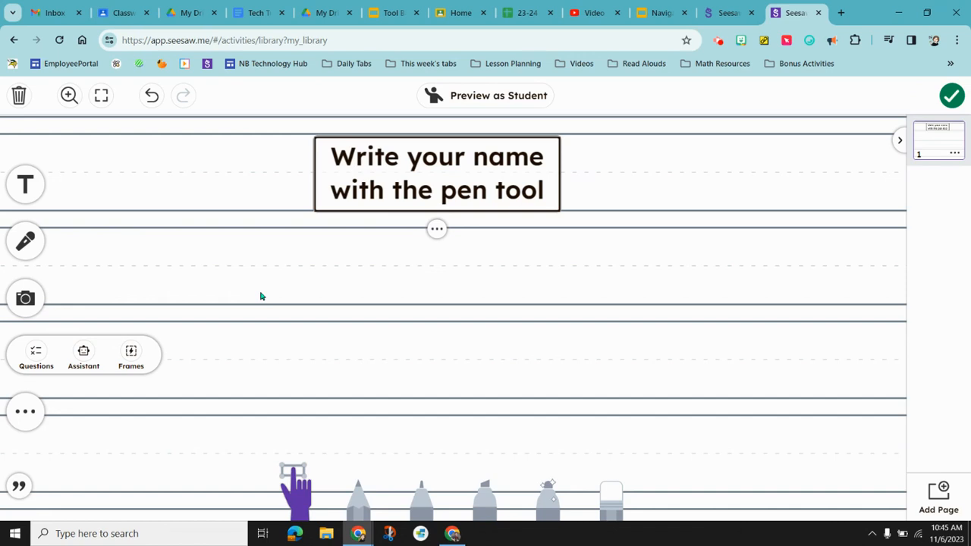
left_click(131, 357)
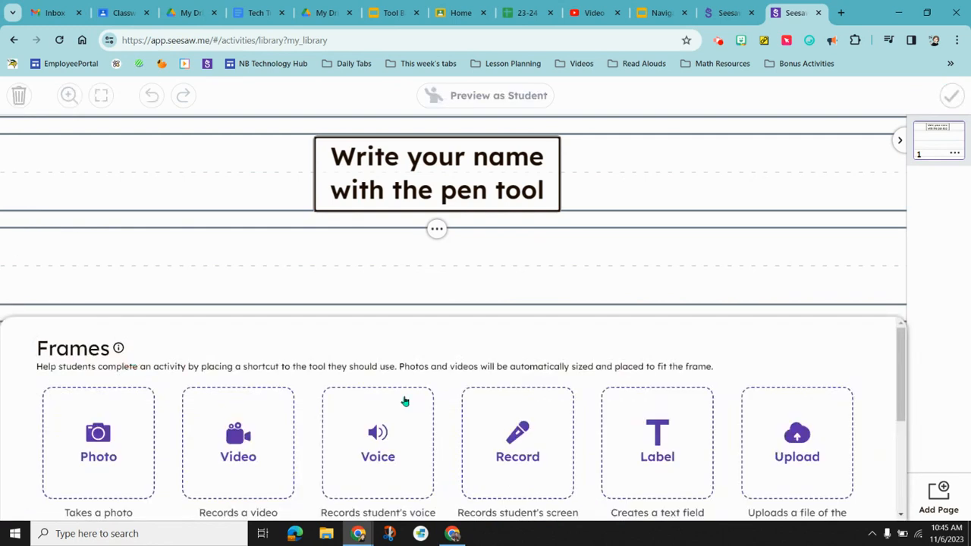
left_click(497, 435)
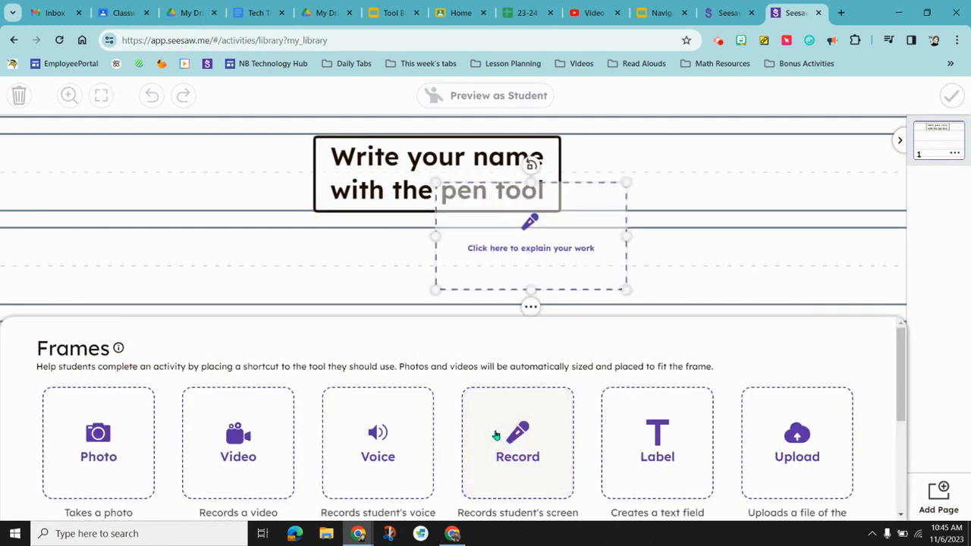
left_click_drag(549, 252, 768, 197)
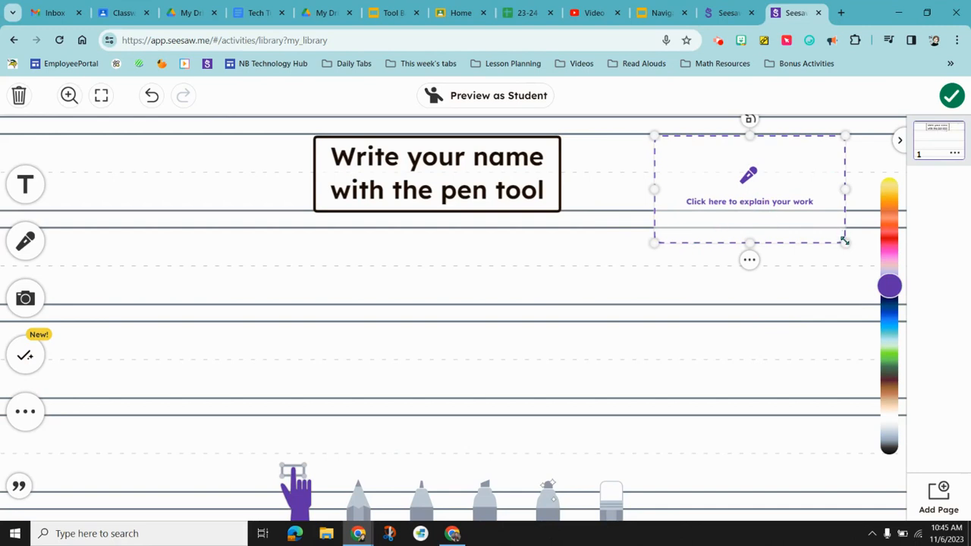
left_click_drag(845, 242, 898, 273)
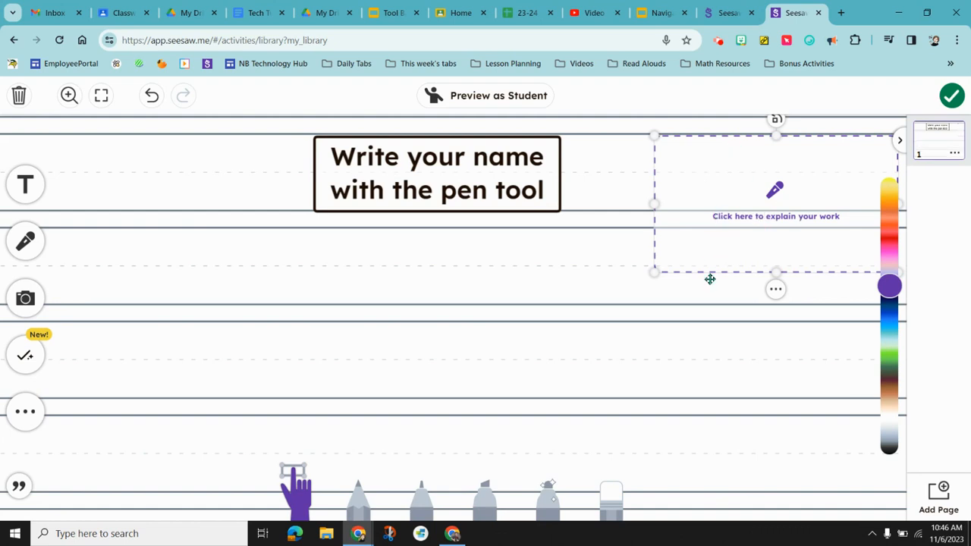
Enable the Label tool alongside Record in the response frame, and add a blank second page to the template
left_click(776, 289)
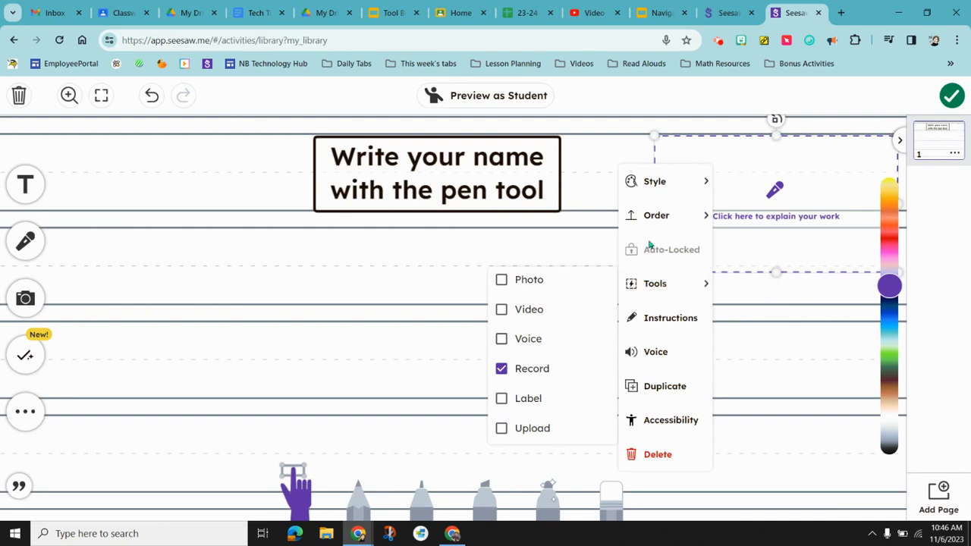
mouse_move(645, 288)
left_click(502, 400)
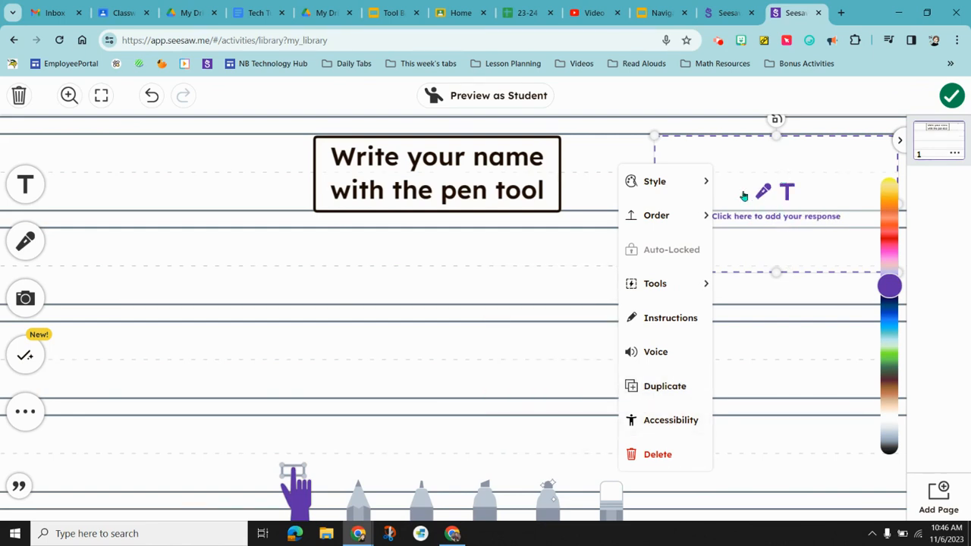
left_click(770, 342)
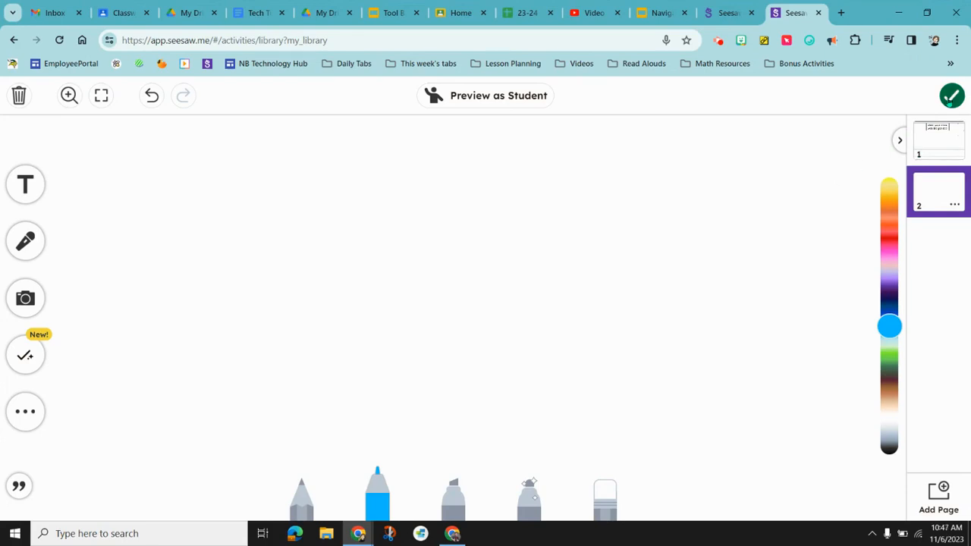
Attach the finished template to the activity and review the form's Instructions, Teacher Notes and Skills sections
left_click(949, 97)
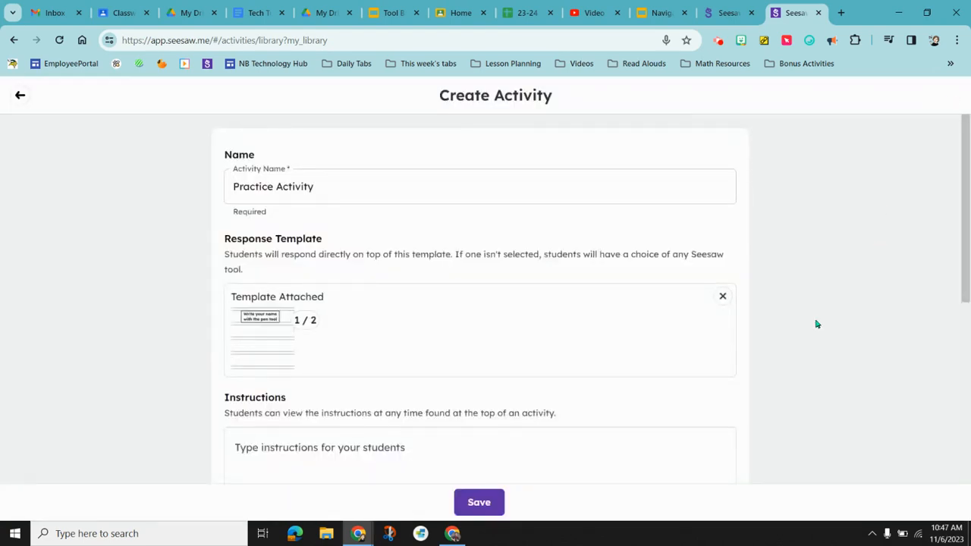
scroll(817, 324, "down", 3)
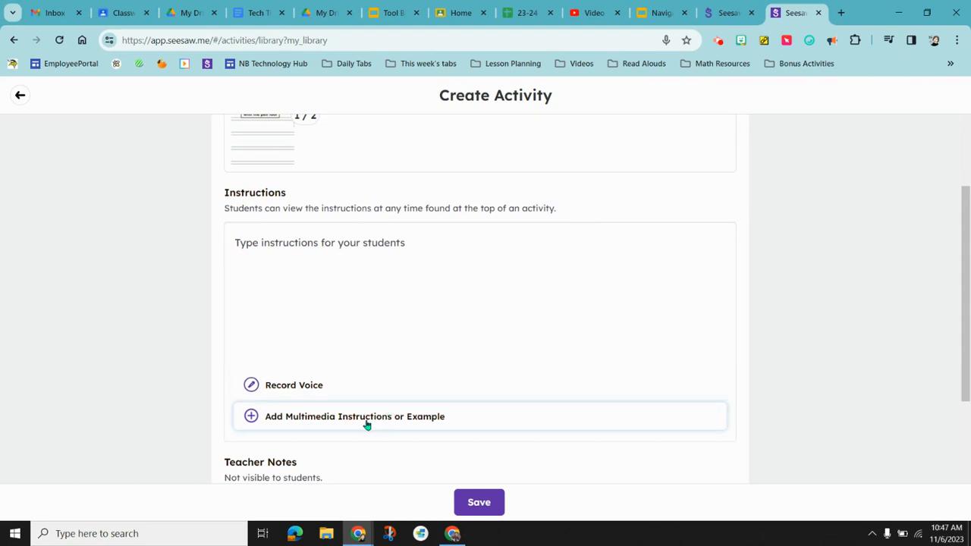
scroll(366, 424, "down", 1)
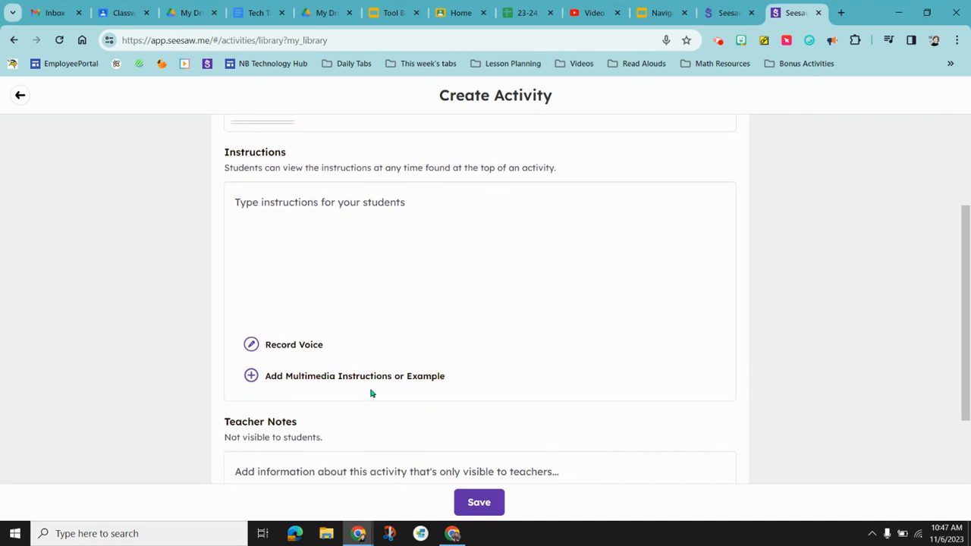
scroll(369, 388, "up", 3)
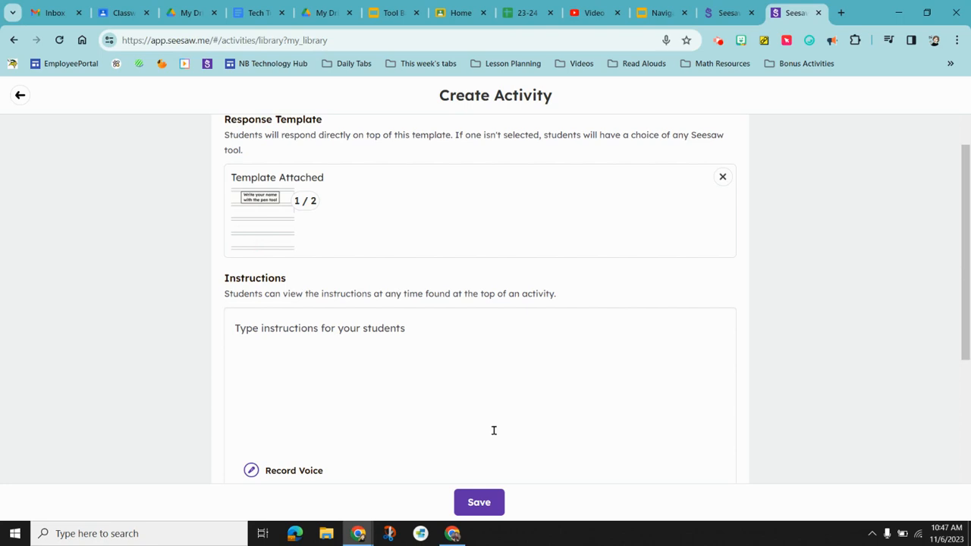
scroll(494, 429, "down", 7)
scroll(494, 430, "down", 1)
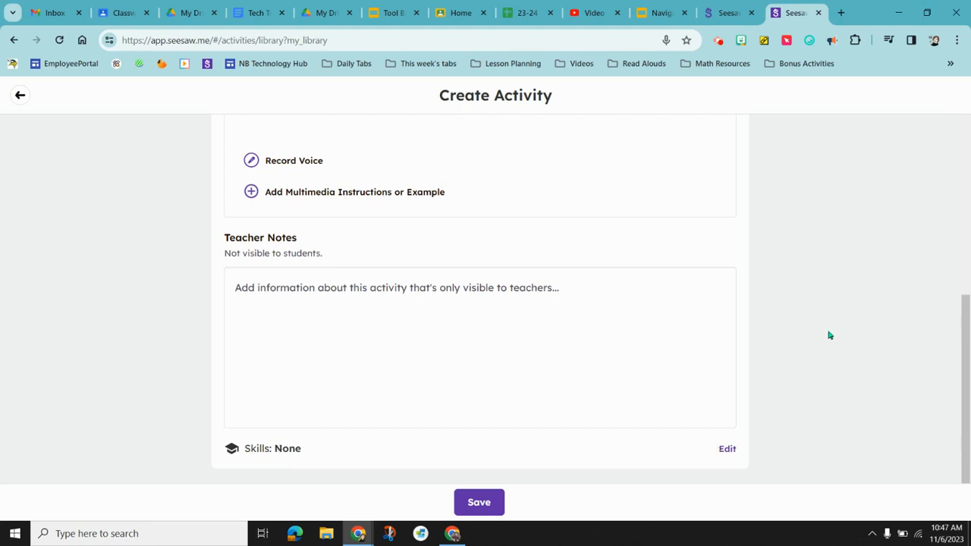
scroll(815, 323, "up", 10)
scroll(817, 324, "down", 6)
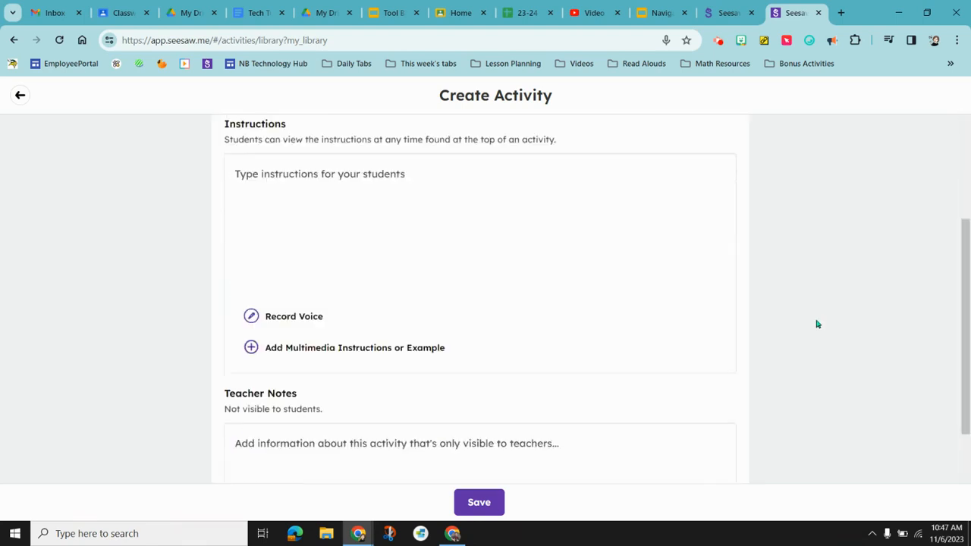
Save the activity and view its additional actions in the library without choosing any
left_click(481, 505)
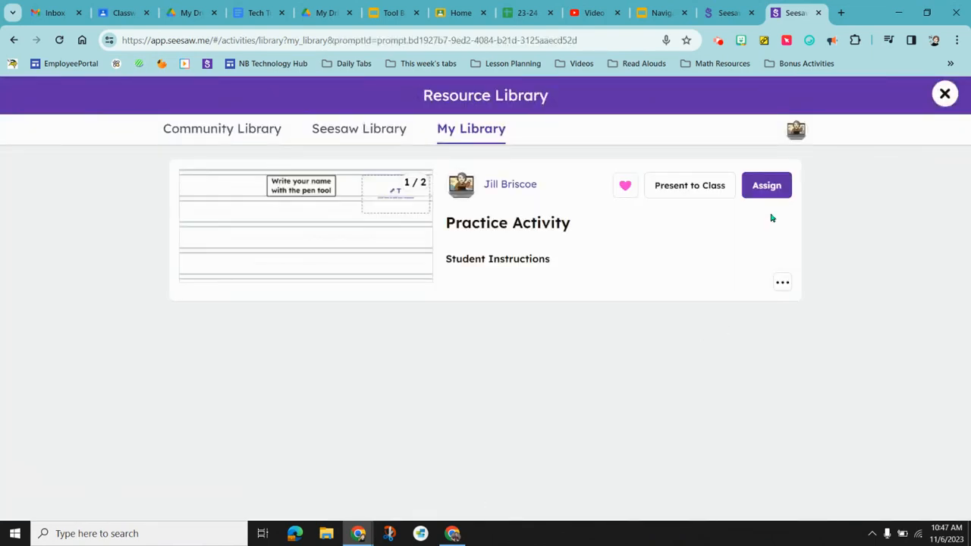
left_click(782, 285)
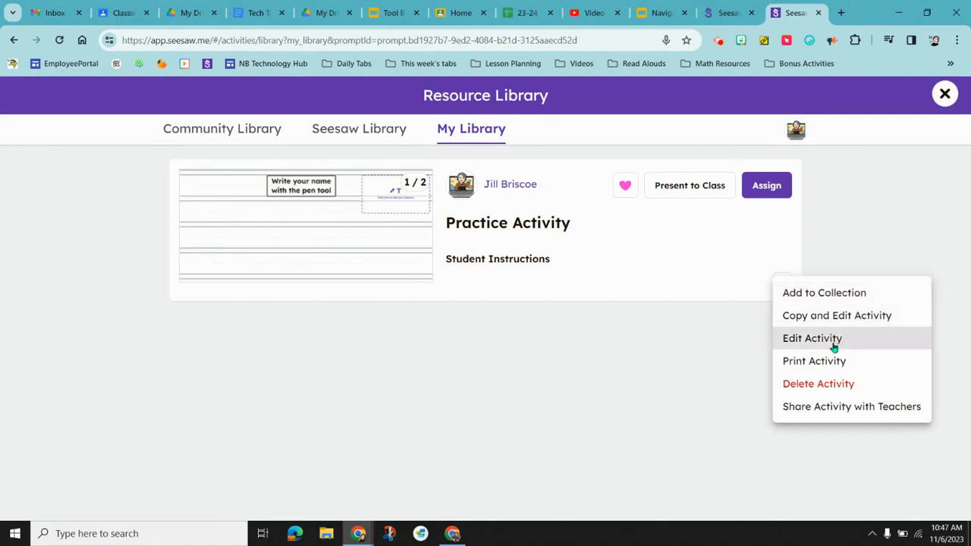
left_click(705, 362)
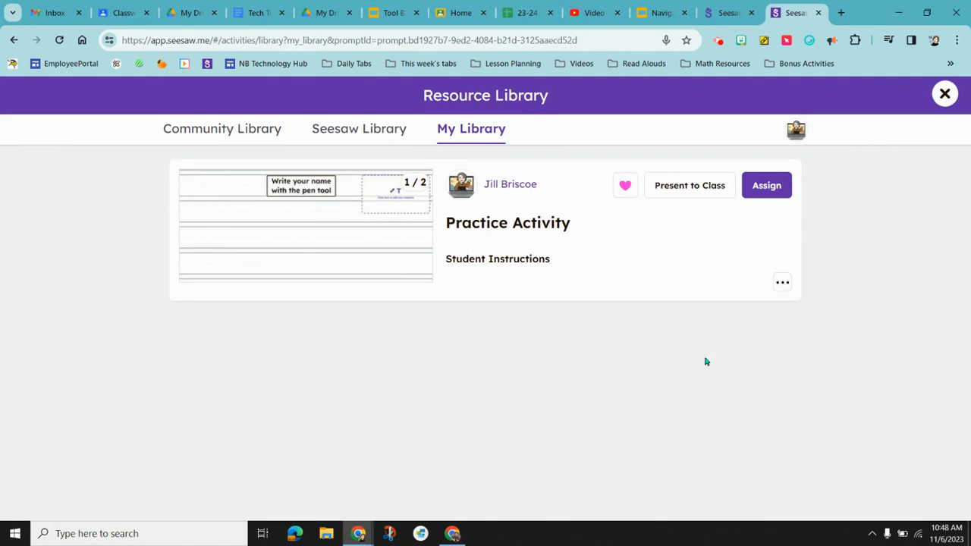